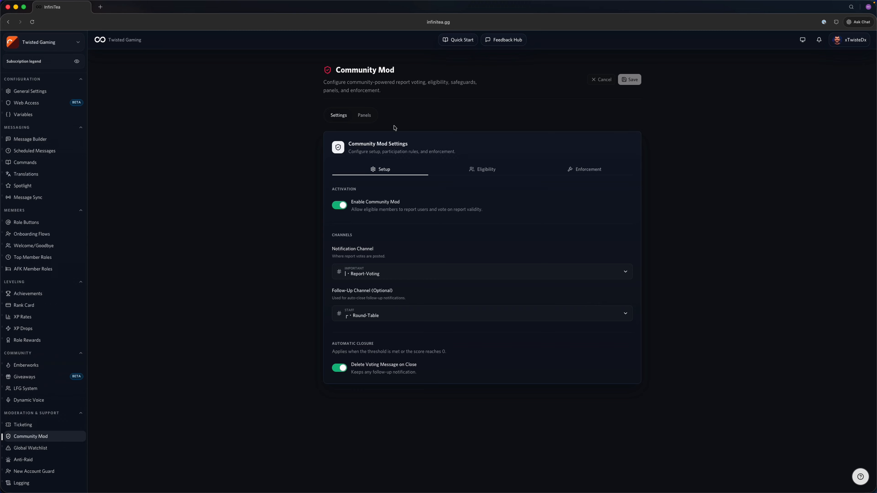
# Look over the existing Community Mod panel and the activation and follow-up channel settings in the setup section
pyautogui.click(365, 115)
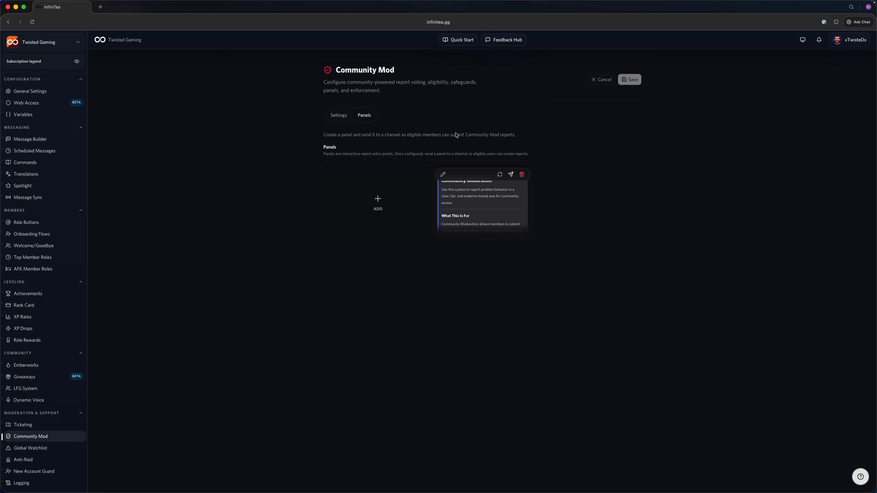
pyautogui.click(335, 117)
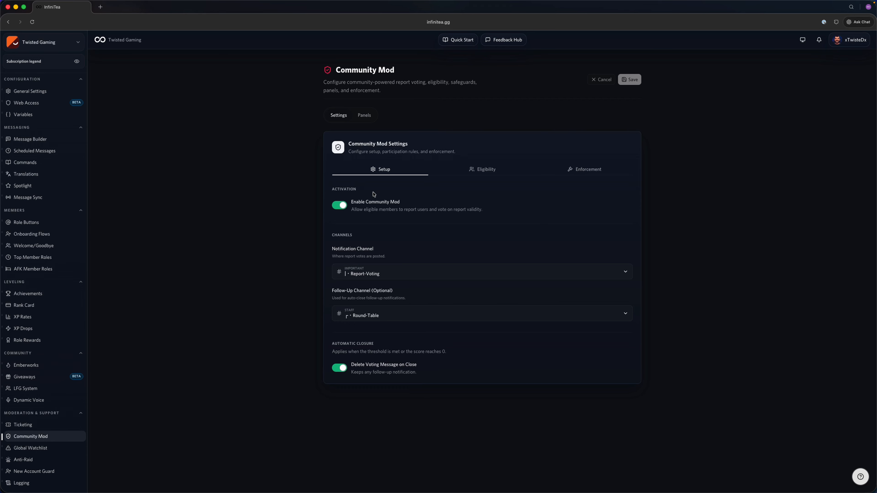
pyautogui.tripleClick(389, 207)
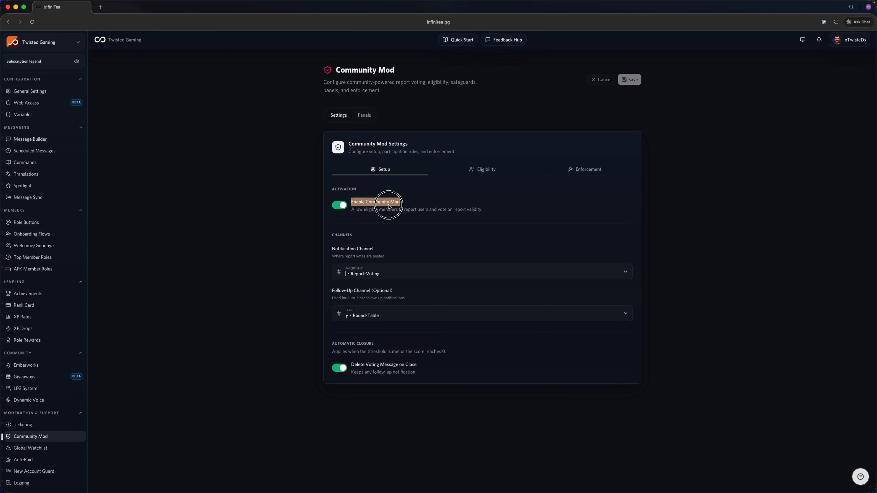
pyautogui.click(234, 225)
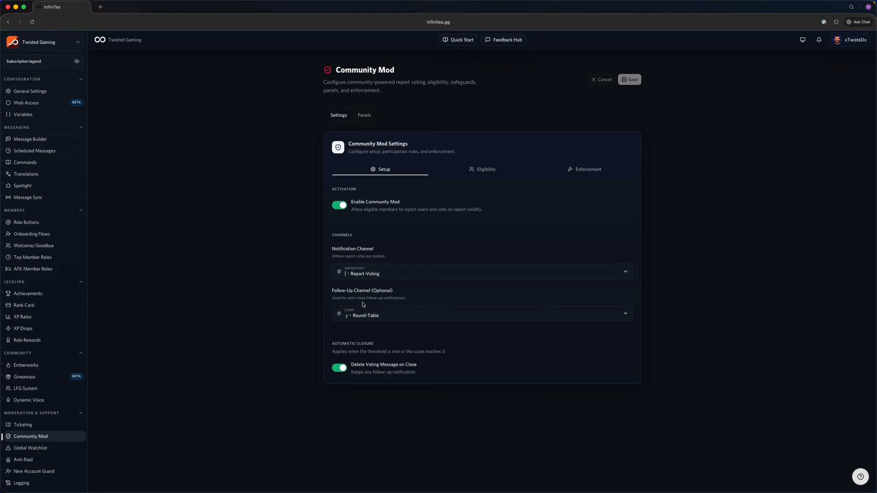
pyautogui.moveTo(409, 299); pyautogui.dragTo(318, 281)
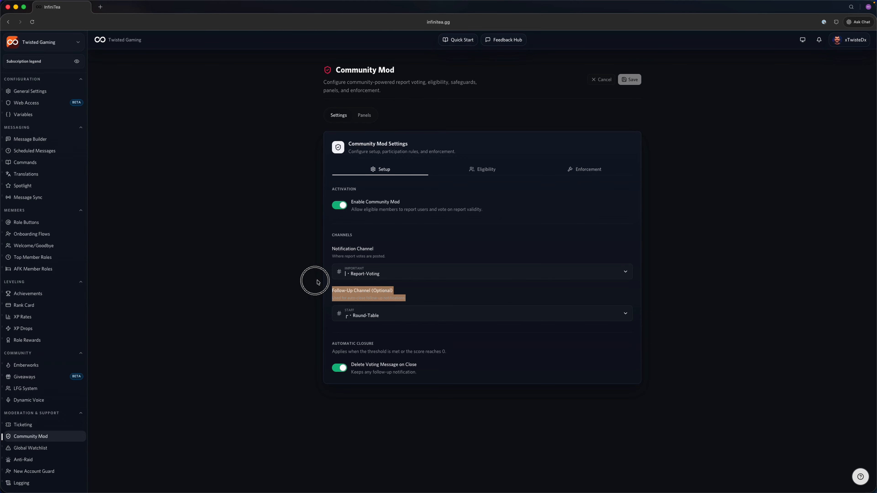
pyautogui.click(264, 307)
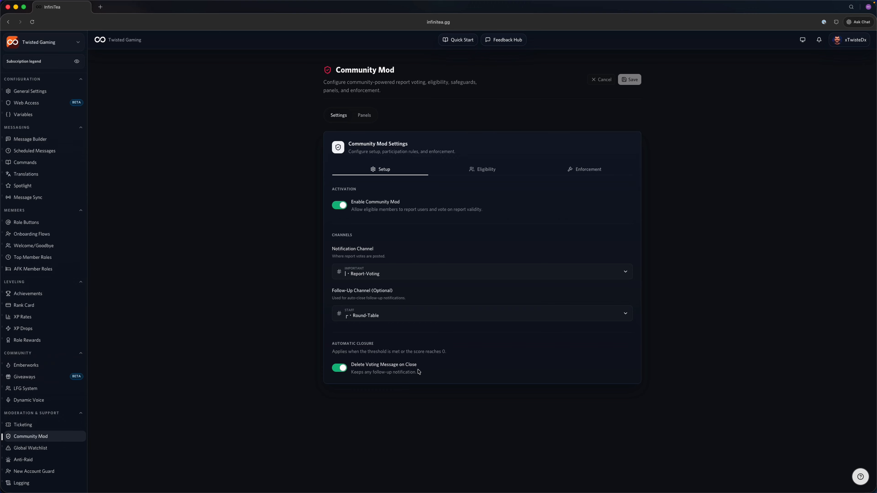
# Review the automatic closure rule and the Delete Voting Message on Close option in the Community Mod setup
pyautogui.moveTo(419, 372); pyautogui.dragTo(350, 358)
pyautogui.click(255, 382)
pyautogui.click(399, 349)
pyautogui.click(426, 417)
pyautogui.tripleClick(374, 351)
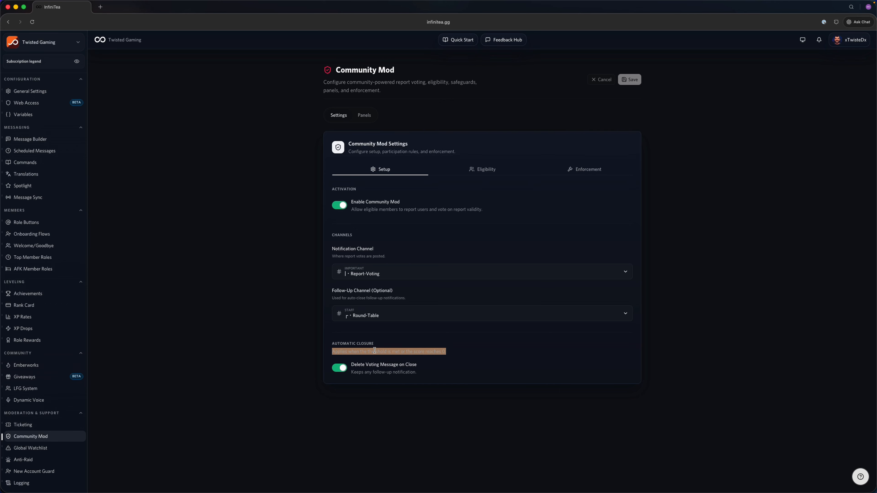
pyautogui.click(398, 453)
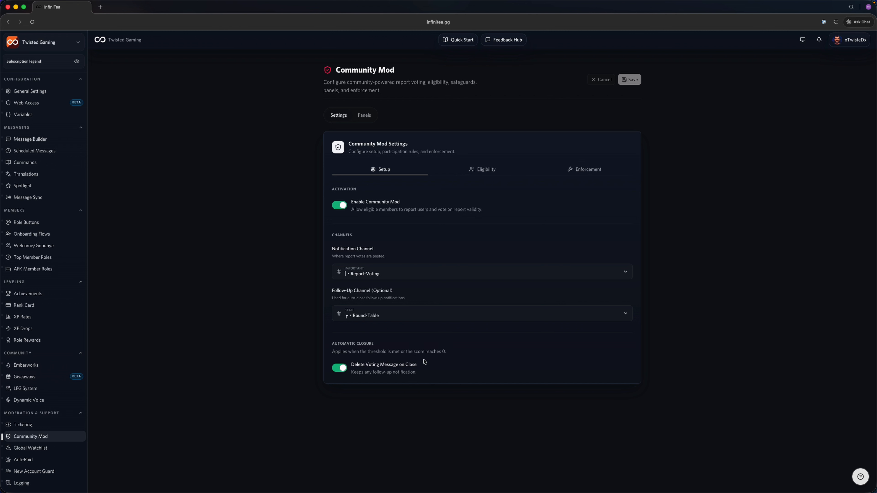
pyautogui.tripleClick(427, 349)
pyautogui.click(468, 438)
# Review the Community Mod eligibility rules, including role access, minimum account age and time unit
pyautogui.click(488, 170)
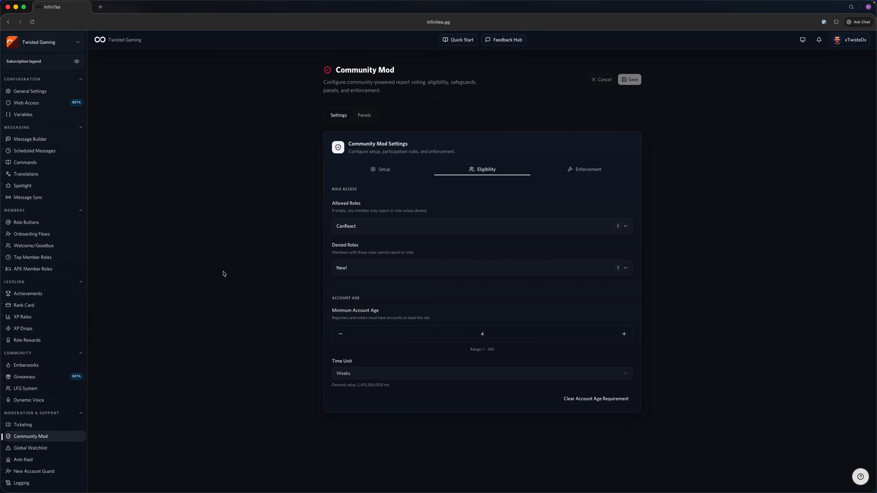
pyautogui.tripleClick(388, 317)
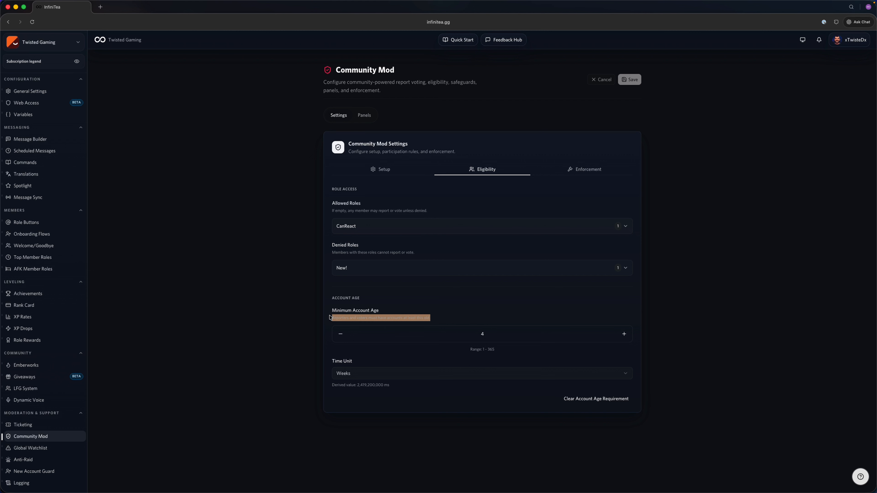
pyautogui.click(248, 328)
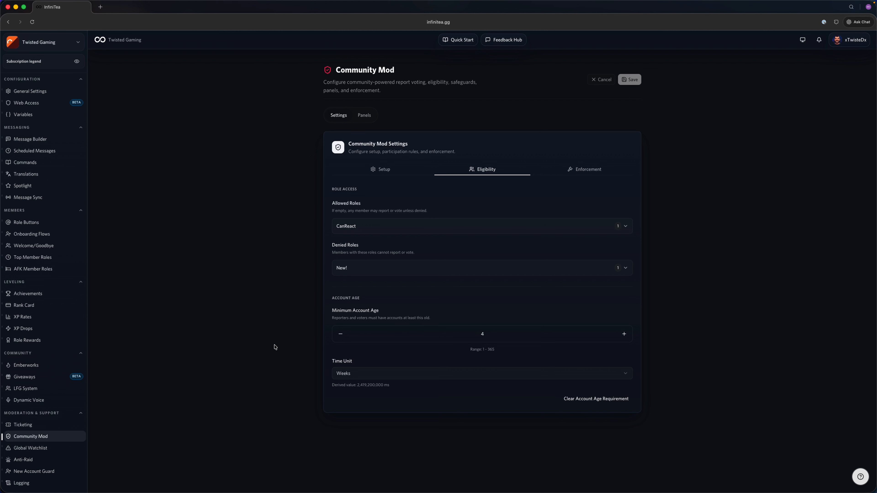
pyautogui.click(391, 378)
pyautogui.click(235, 368)
# Clear the account age requirement and discard the unsaved change
pyautogui.click(579, 406)
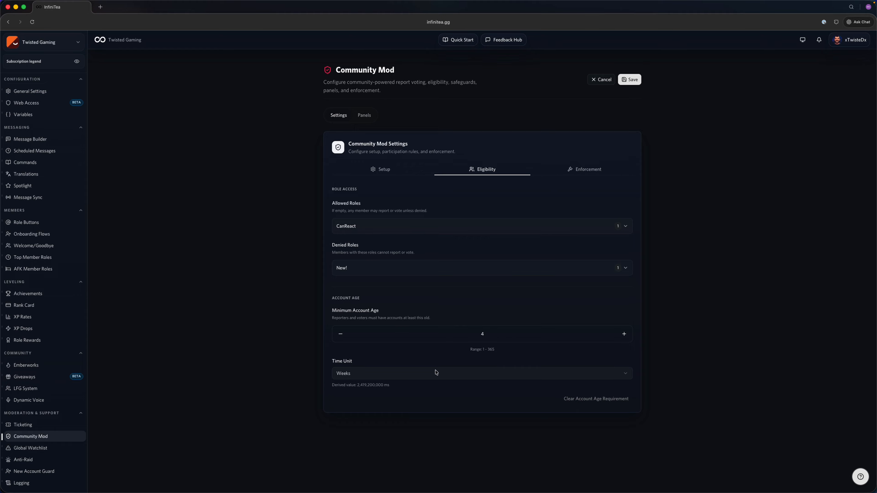
pyautogui.click(601, 80)
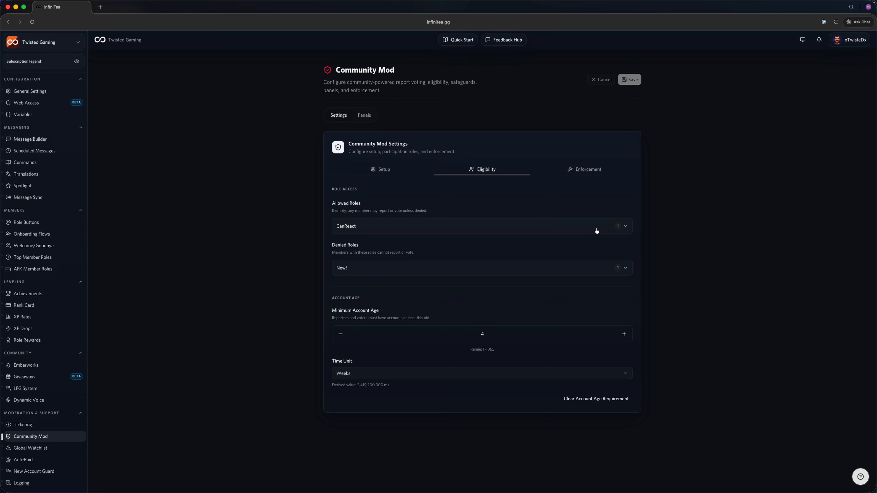
# Examine which roles are protected from reports in the Community Mod enforcement rules
pyautogui.click(599, 172)
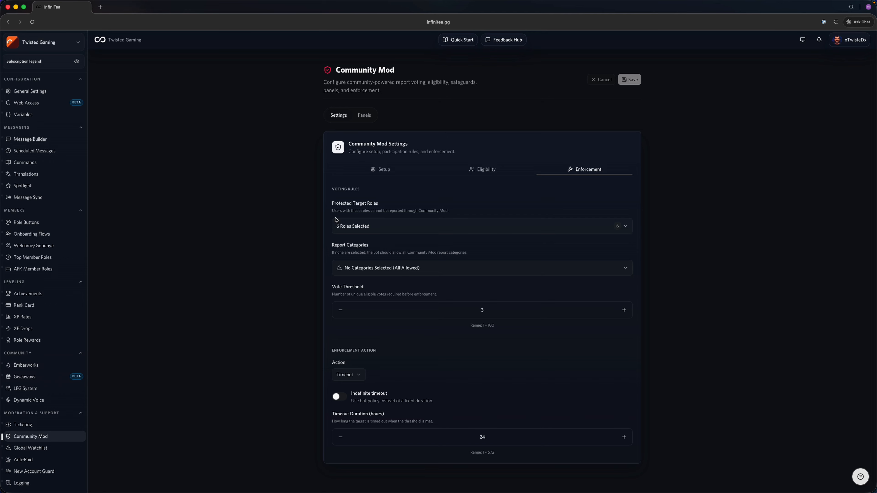
pyautogui.click(368, 228)
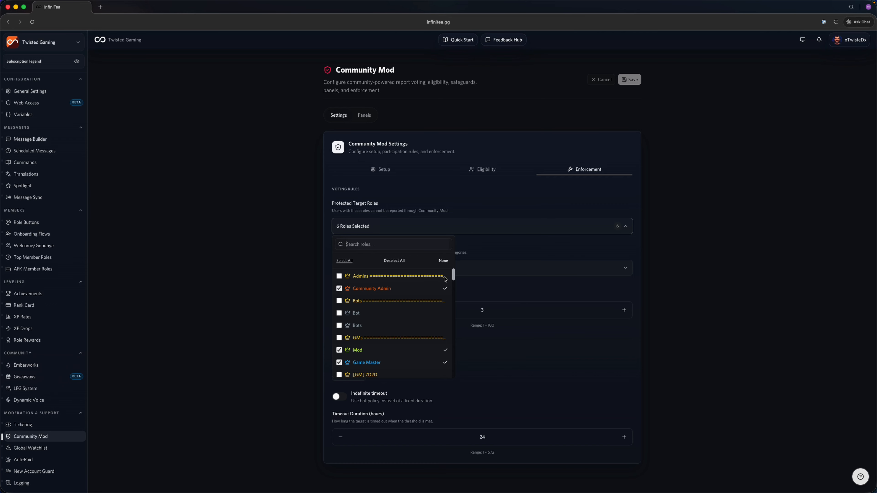
pyautogui.moveTo(454, 275); pyautogui.dragTo(455, 280)
pyautogui.click(216, 316)
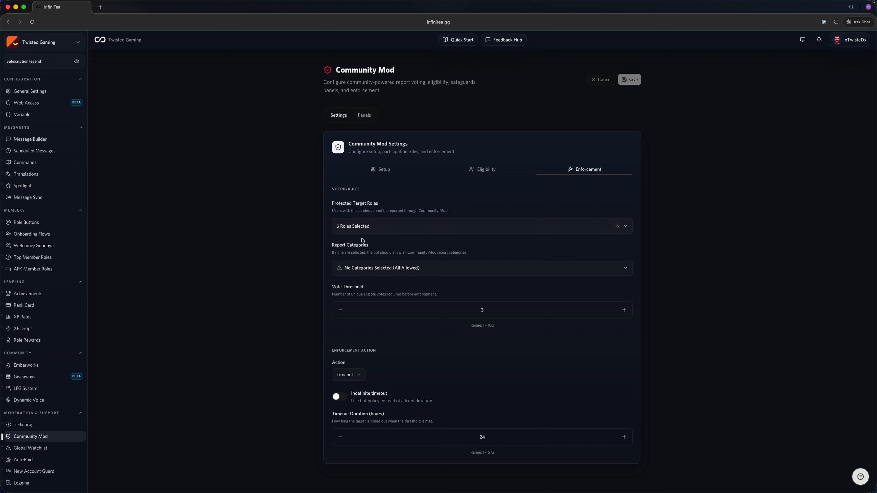
# Browse the core and optional report categories available in the enforcement rules
pyautogui.click(351, 269)
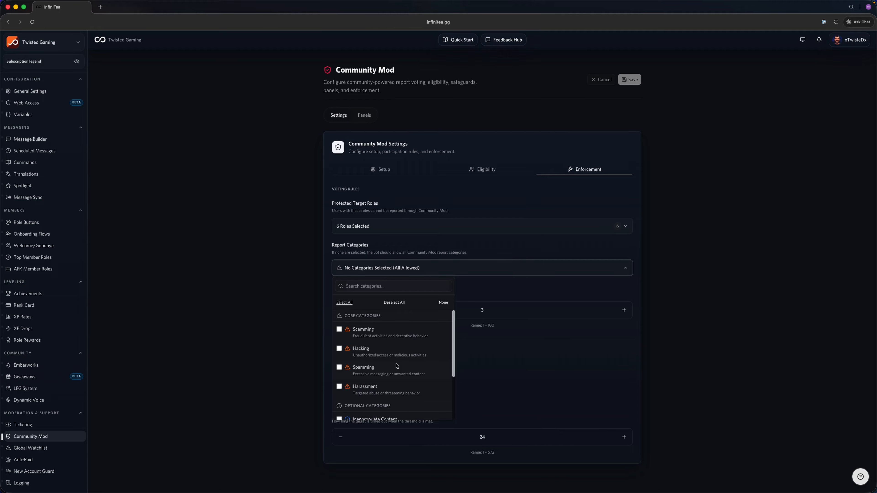
pyautogui.moveTo(450, 336)
pyautogui.mouseDown()
pyautogui.moveTo(451, 391)
pyautogui.moveTo(447, 324)
pyautogui.mouseUp()
pyautogui.click(456, 273)
pyautogui.click(365, 268)
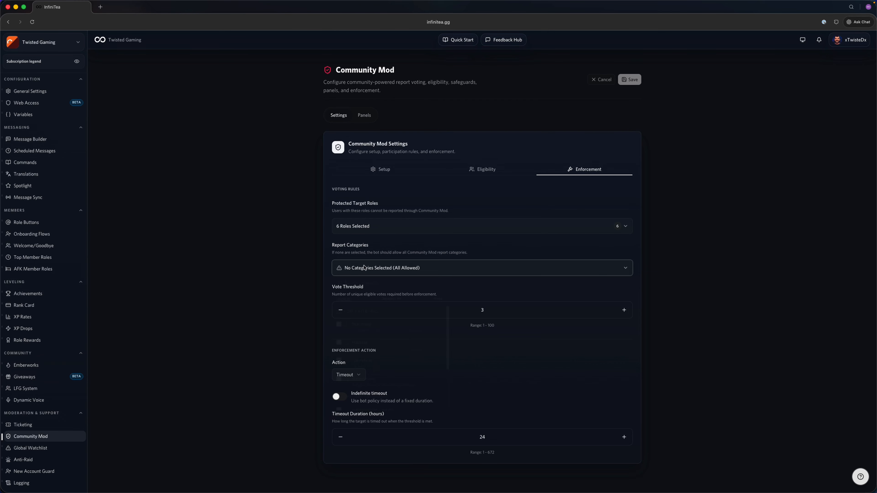
pyautogui.moveTo(456, 340); pyautogui.dragTo(453, 403)
pyautogui.scroll(3, 426, 383)
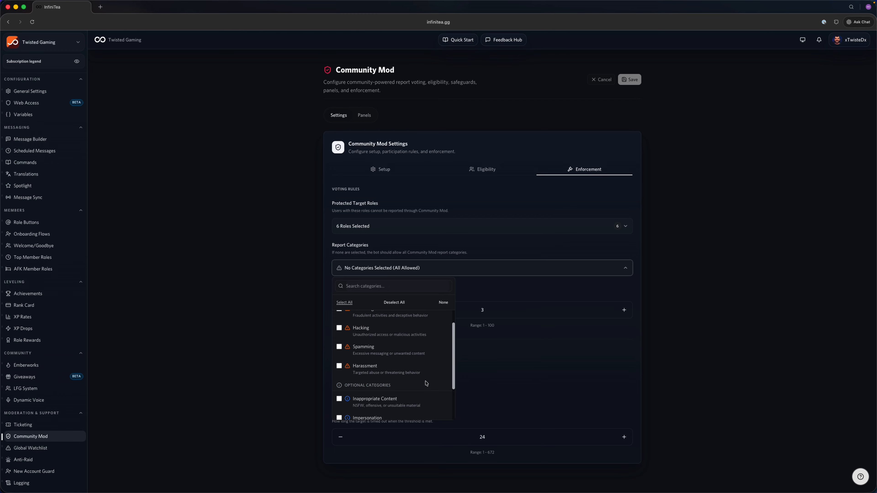
pyautogui.scroll(-2, 427, 384)
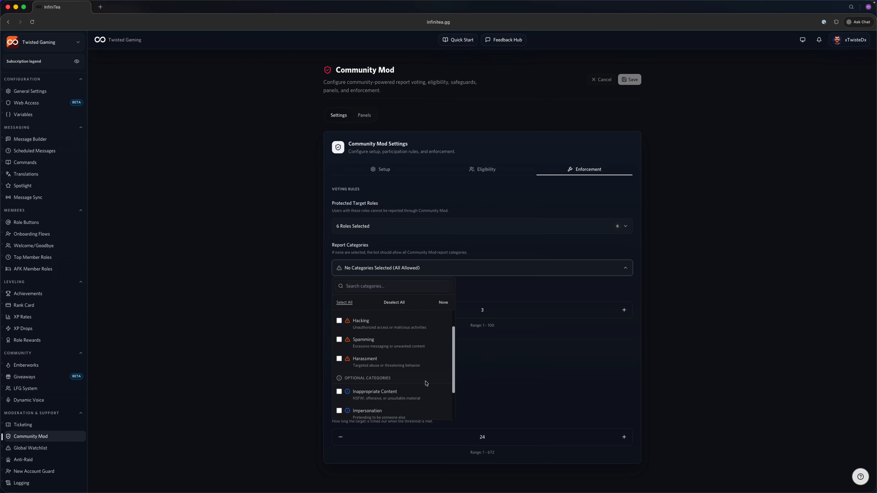
# Try selecting all report categories except Inappropriate Content, and reset the selection to none
pyautogui.click(344, 302)
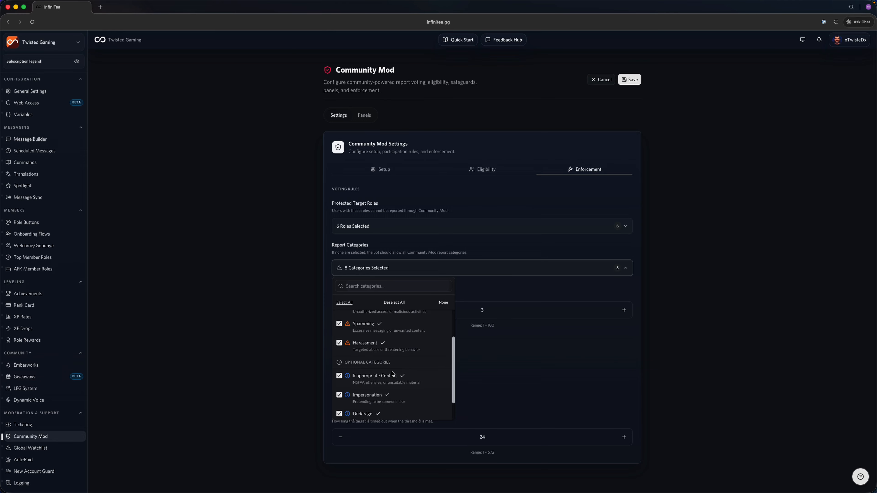
pyautogui.scroll(-1, 358, 371)
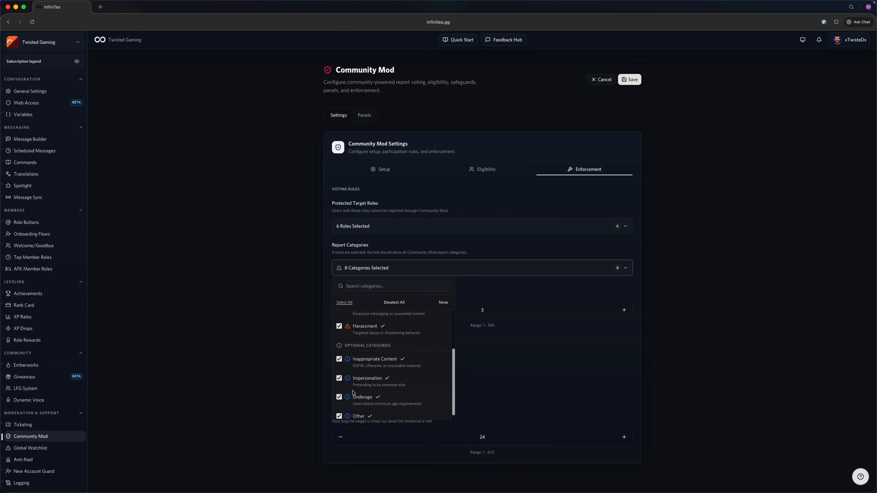
pyautogui.scroll(2, 356, 374)
pyautogui.scroll(-2, 353, 375)
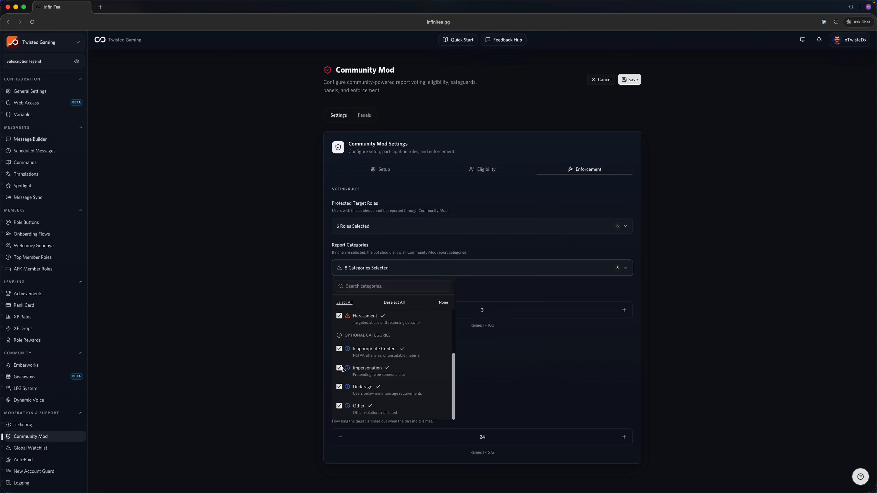
pyautogui.click(339, 348)
pyautogui.click(212, 358)
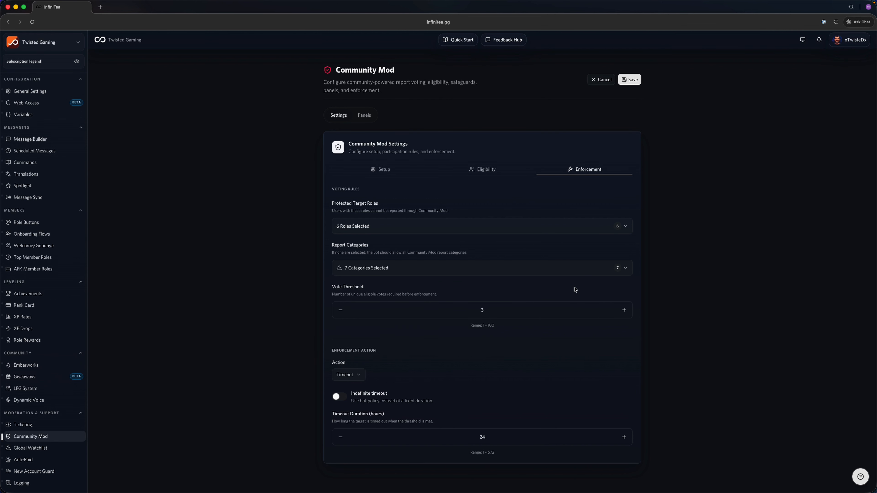
pyautogui.click(568, 273)
pyautogui.click(444, 303)
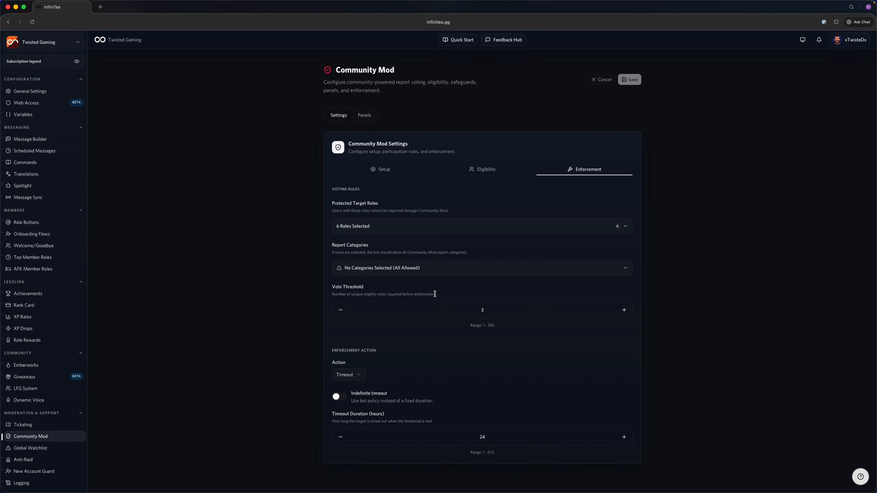
# Review the vote threshold description and the available enforcement actions
pyautogui.moveTo(444, 294); pyautogui.dragTo(308, 284)
pyautogui.click(213, 351)
pyautogui.moveTo(376, 350); pyautogui.dragTo(286, 352)
pyautogui.click(238, 383)
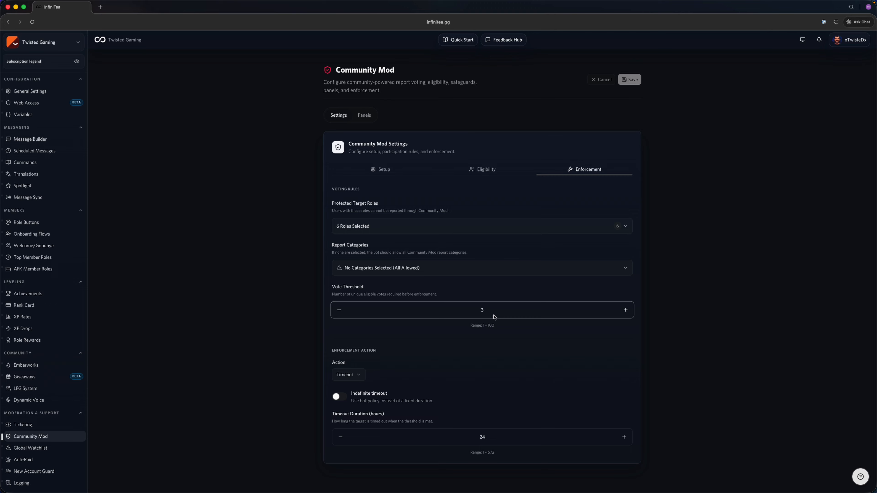
pyautogui.click(358, 374)
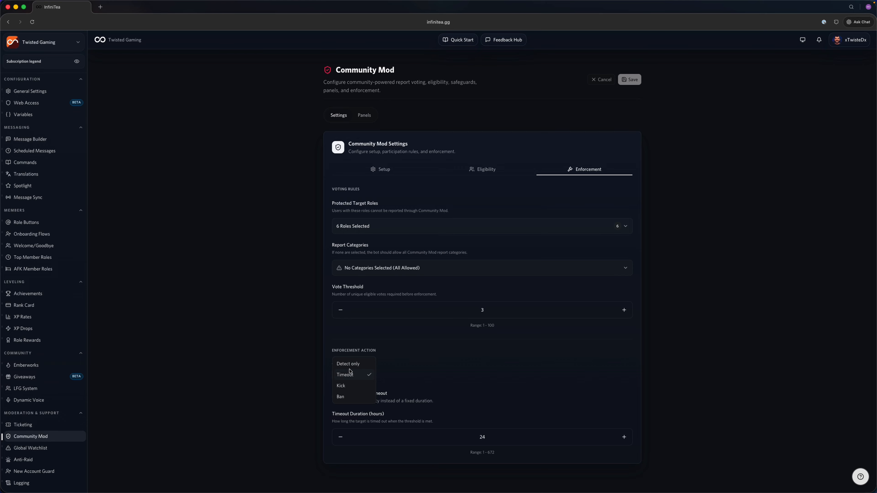
pyautogui.click(521, 362)
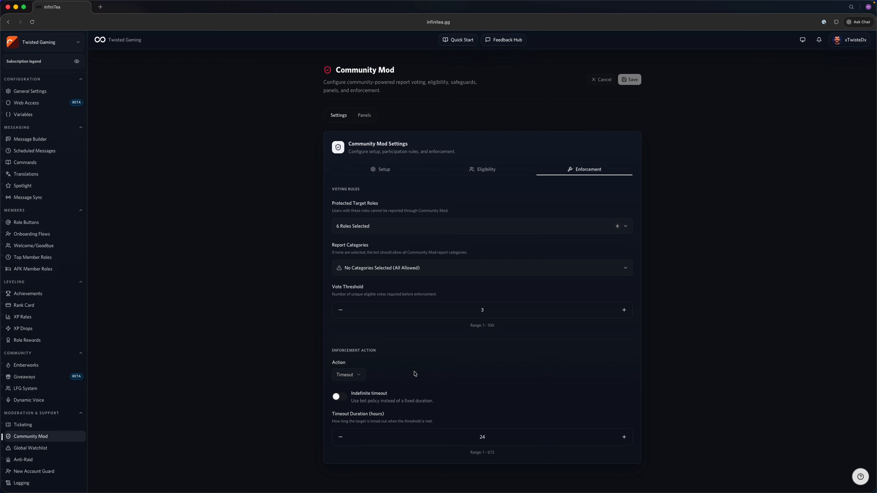
# Try Kick as the enforcement action and restore it to Timeout
pyautogui.click(358, 378)
pyautogui.click(353, 390)
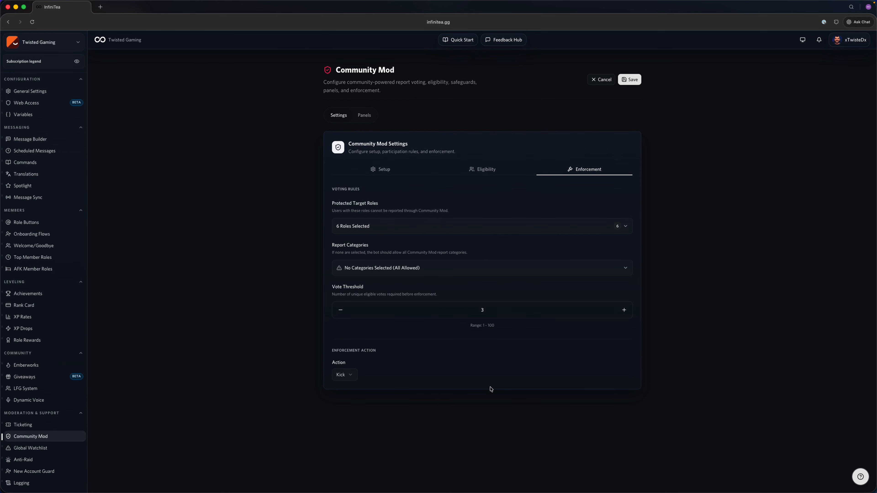
pyautogui.click(345, 375)
pyautogui.click(355, 366)
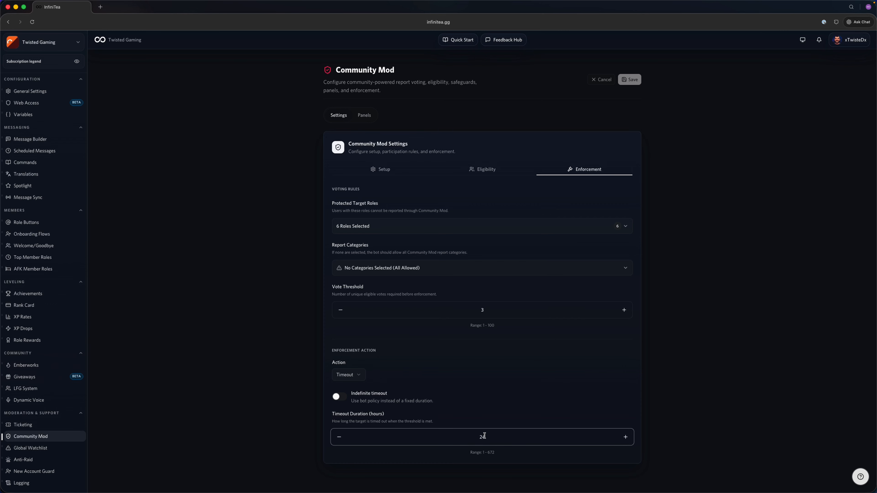
# Examine the timeout duration in hours and return to the Community Mod setup settings
pyautogui.doubleClick(484, 436)
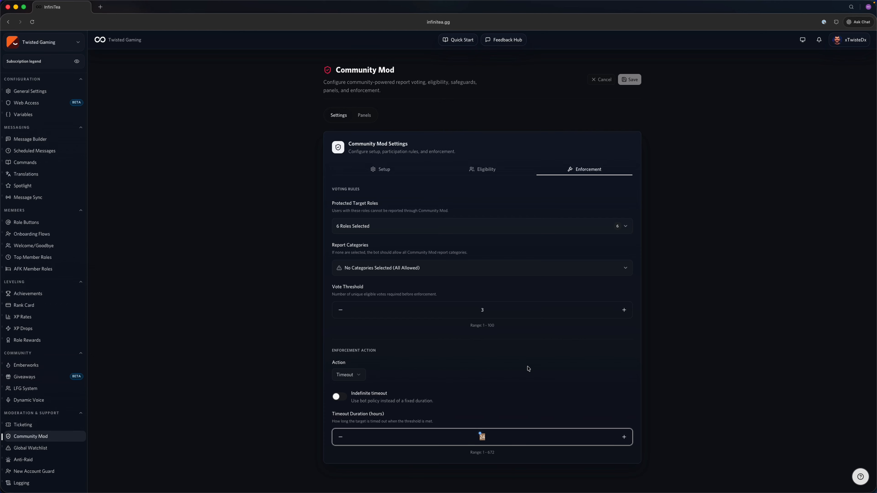
pyautogui.click(425, 170)
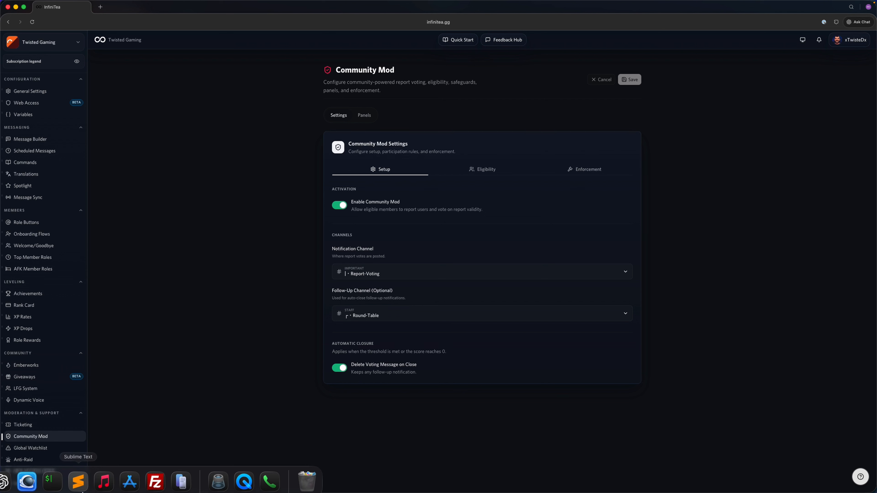
# Switch to Discord and view the report-voting channel and the Community Moderation panel in report-member
pyautogui.click(27, 476)
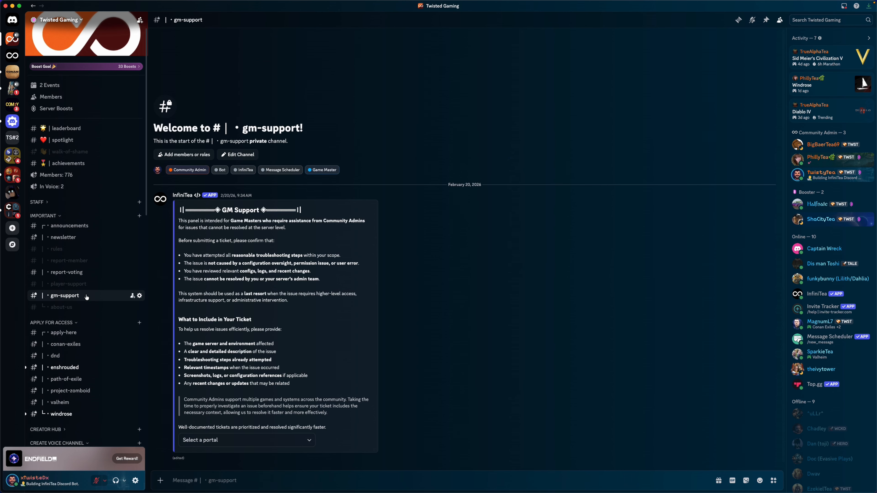
pyautogui.click(73, 273)
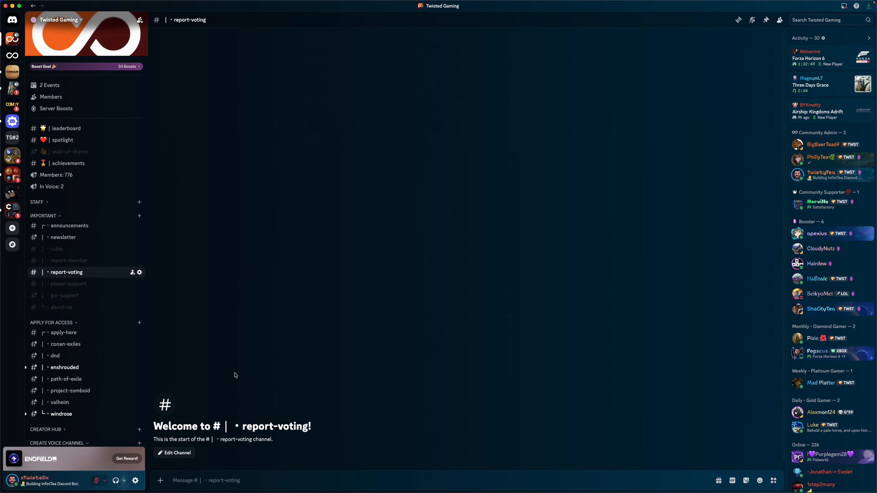
pyautogui.click(67, 261)
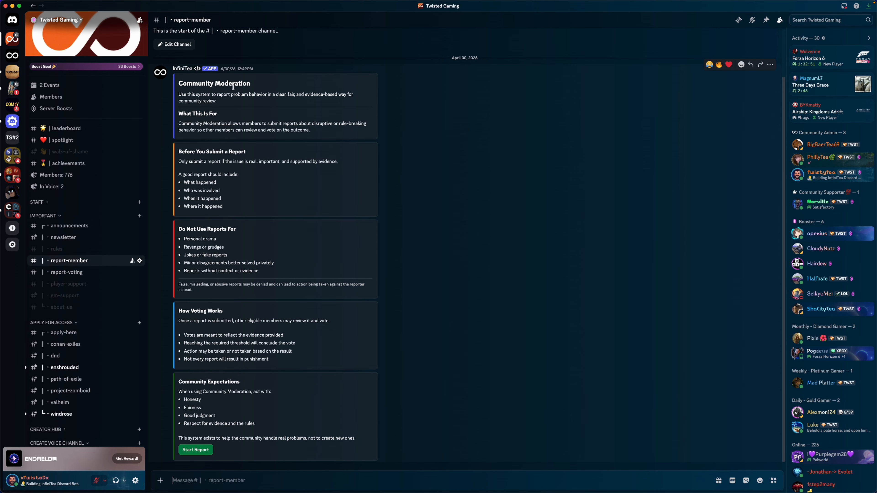
# Switch to the InfiniTea dashboard, open the Community Moderation panel for editing, and review its content down to the Start Report button
pyautogui.moveTo(104, 491)
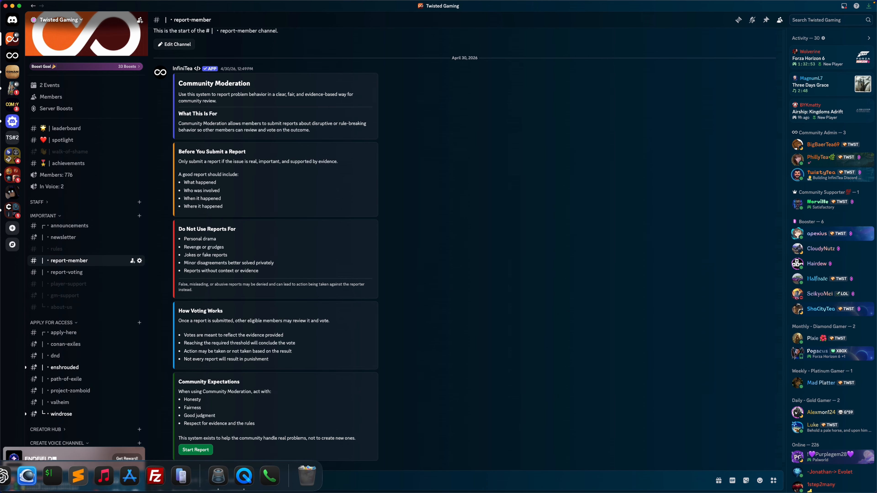
pyautogui.click(27, 477)
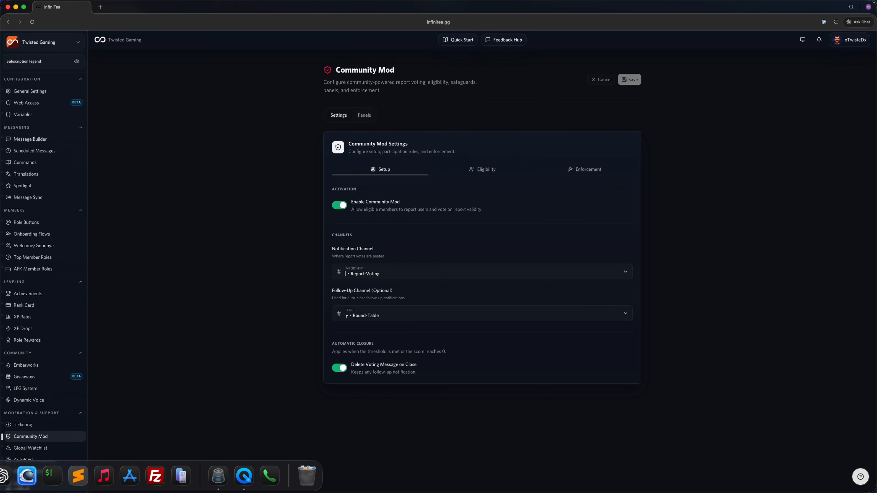
pyautogui.click(364, 115)
pyautogui.click(443, 176)
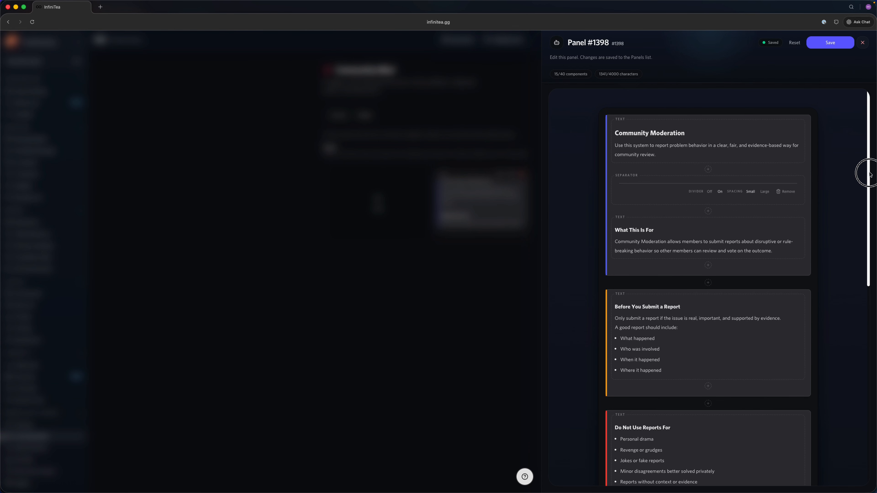
pyautogui.moveTo(865, 173); pyautogui.dragTo(874, 384)
pyautogui.moveTo(648, 438)
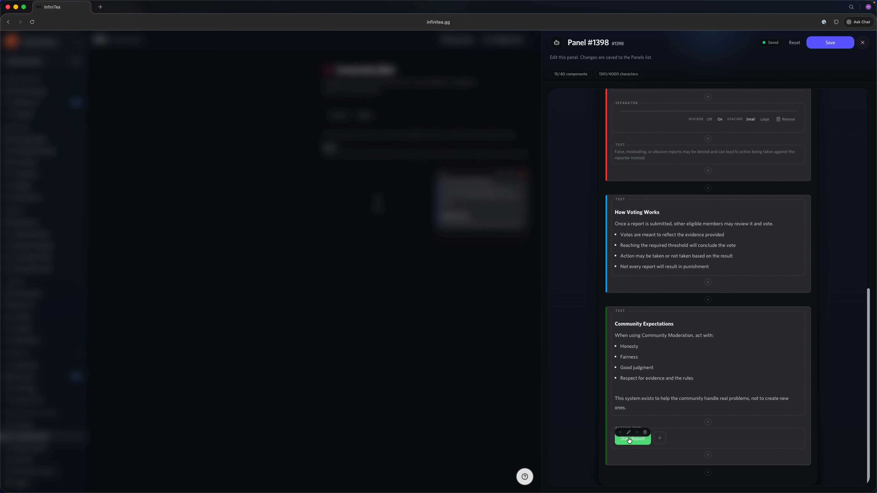
# View the configuration options for an additional Community Report button, cancel without adding it, and leave the panel editor
pyautogui.click(656, 440)
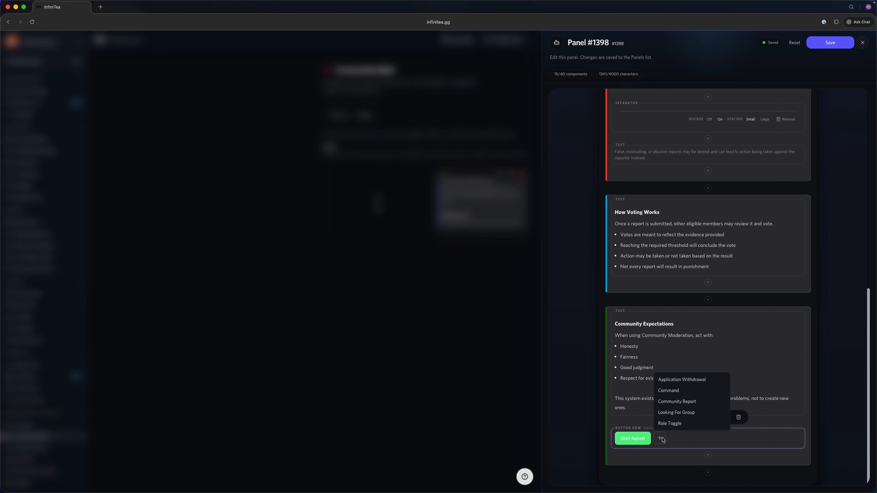
pyautogui.click(693, 402)
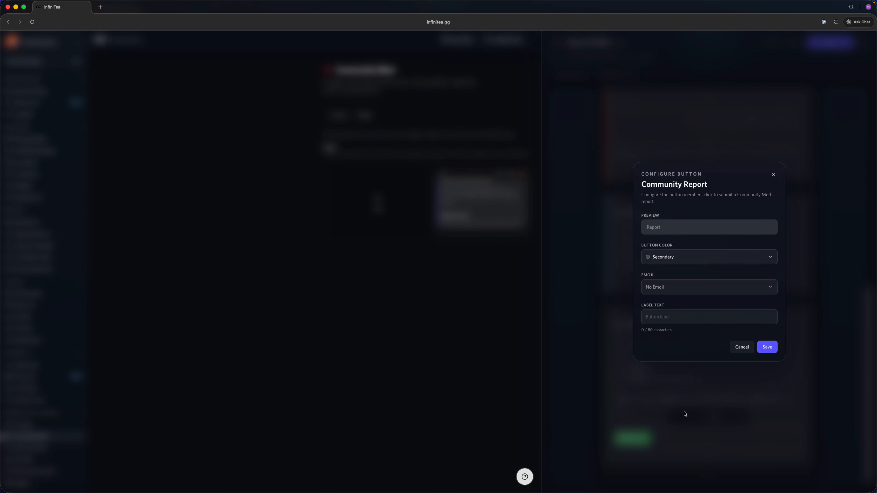
pyautogui.click(742, 347)
pyautogui.click(425, 258)
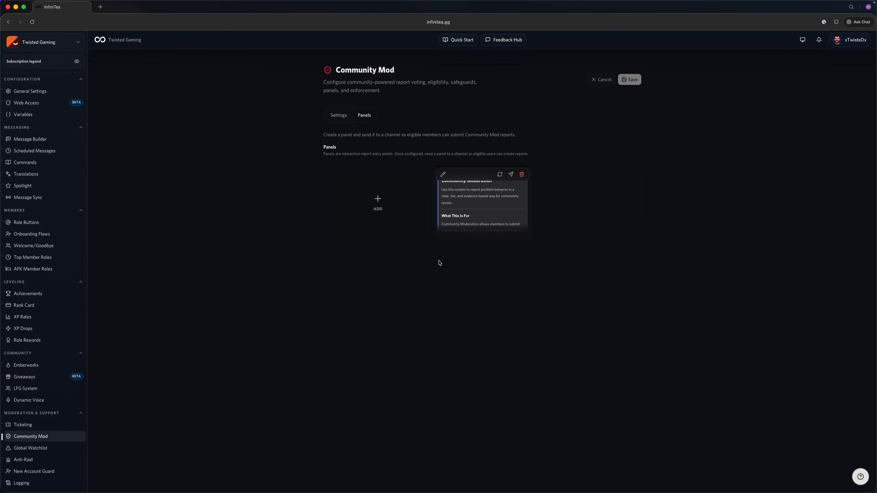
# Switch to Discord and start a new community report from the report-member channel
pyautogui.moveTo(78, 492)
pyautogui.click(52, 479)
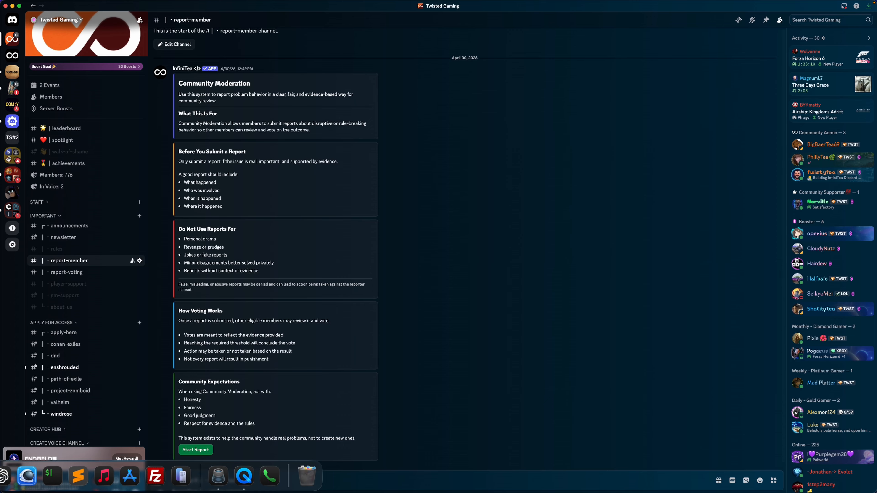
pyautogui.click(195, 449)
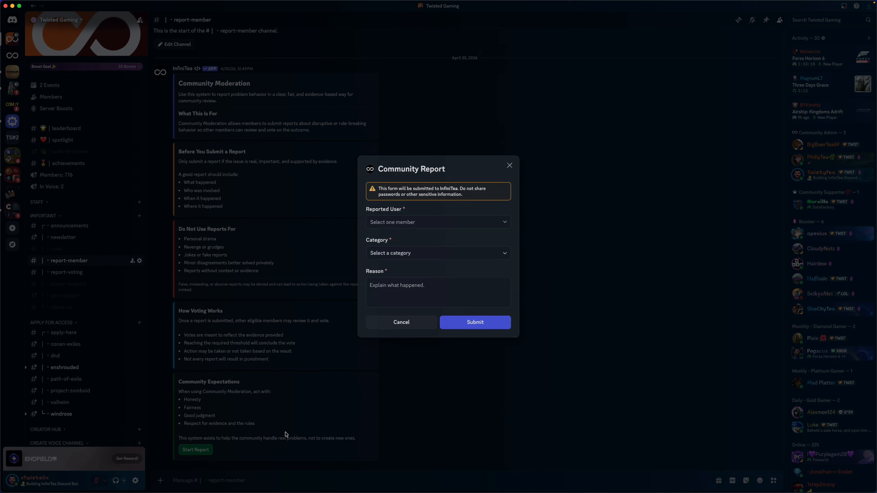
pyautogui.click(427, 218)
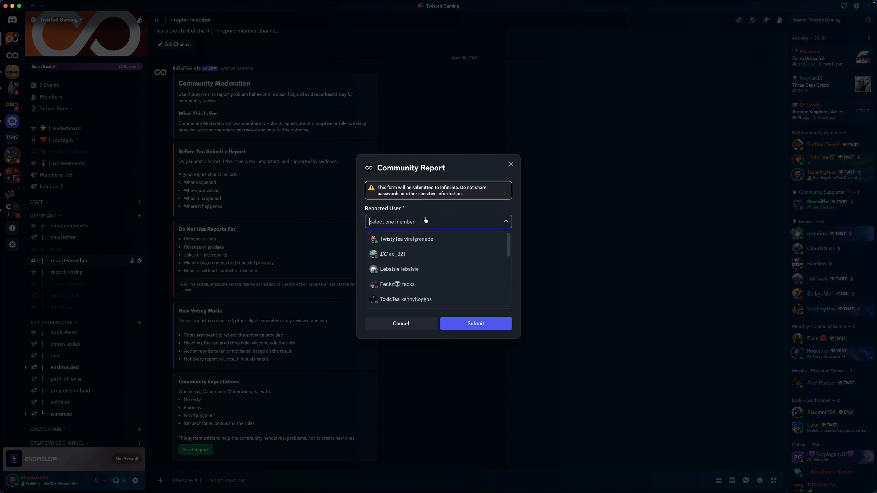
pyautogui.click(404, 269)
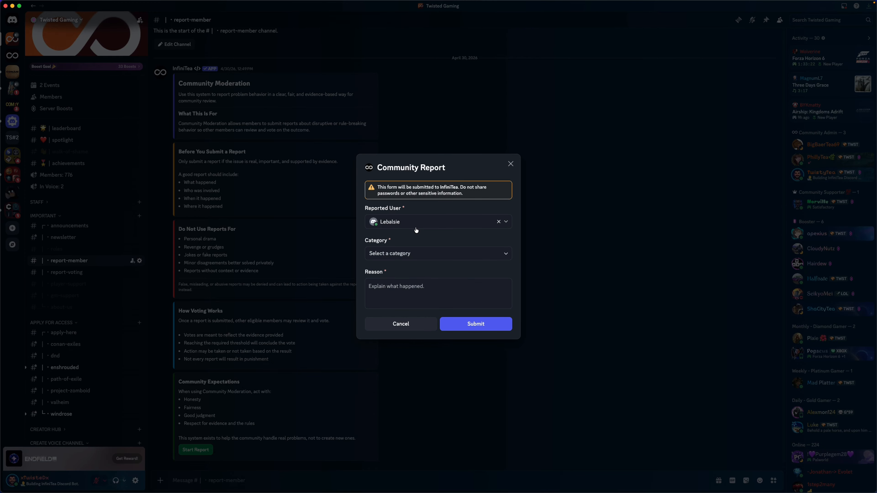
pyautogui.click(416, 221)
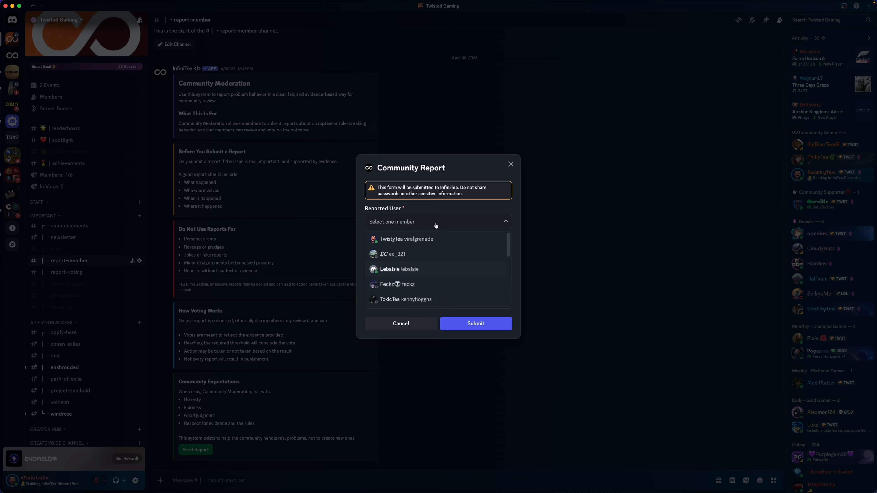
pyautogui.click(512, 226)
# Search the members for "infini" and choose InfiniTea_Dev as the reported user
pyautogui.click(456, 223)
pyautogui.write('infini')
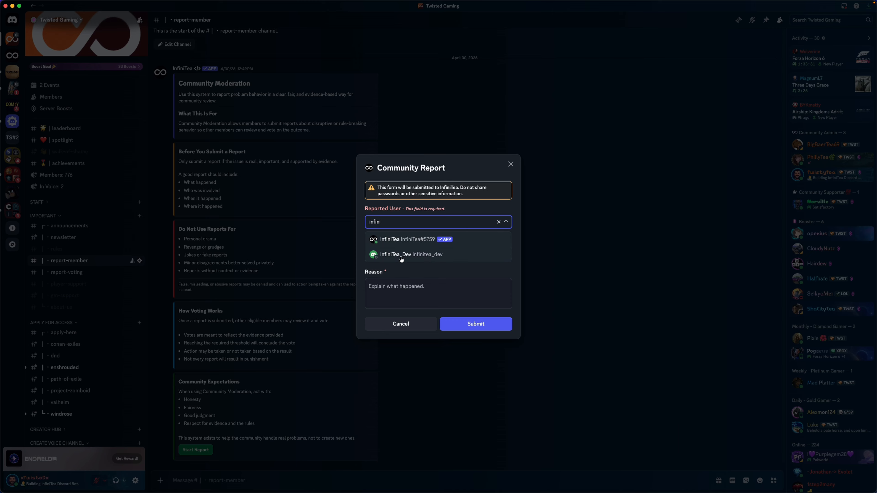
pyautogui.click(402, 258)
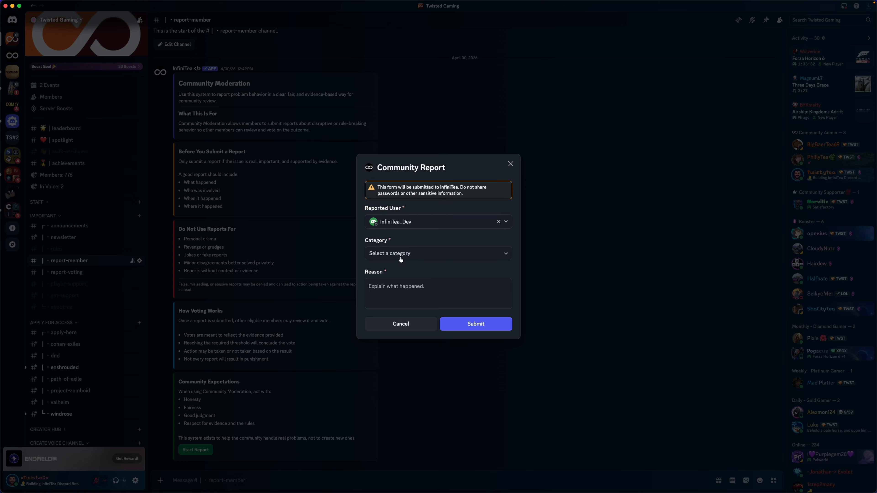
# Set the report category to Spam, enter "Test Test Test" as the reason, submit the report, and dismiss the response message
pyautogui.click(402, 259)
pyautogui.scroll(-3, 449, 315)
pyautogui.click(408, 293)
pyautogui.click(414, 301)
pyautogui.write('Test')
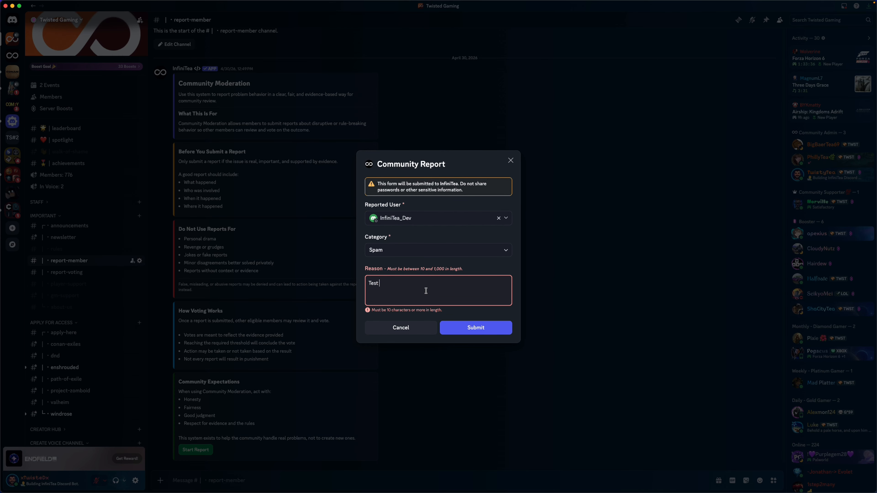
pyautogui.write(' Test Test')
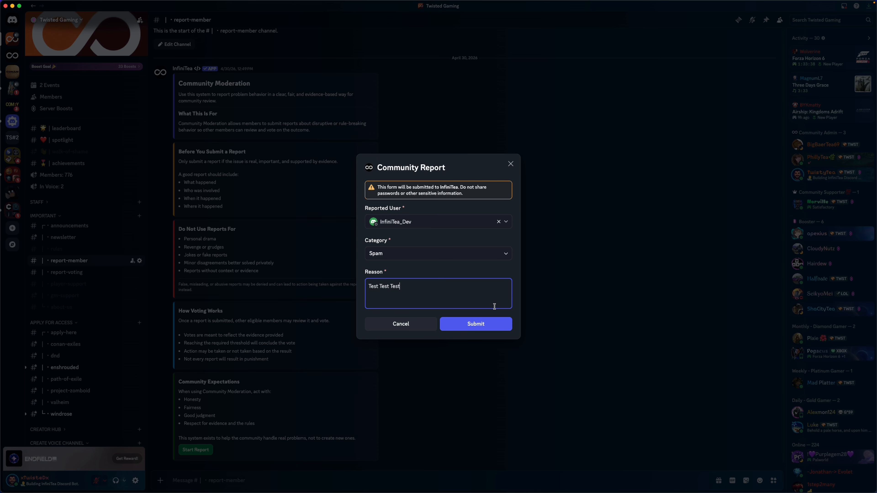
pyautogui.click(480, 325)
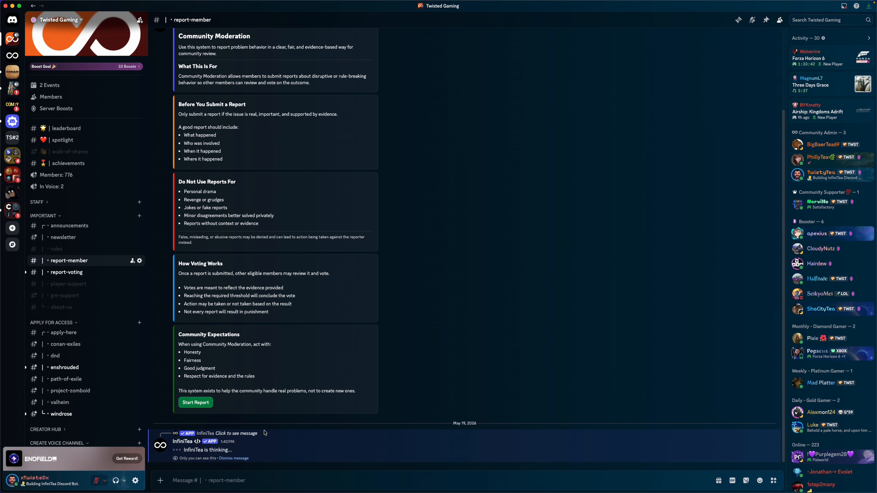
pyautogui.click(245, 459)
# Open the report-voting channel, examine the new case's moderation info, and dismiss it
pyautogui.click(88, 273)
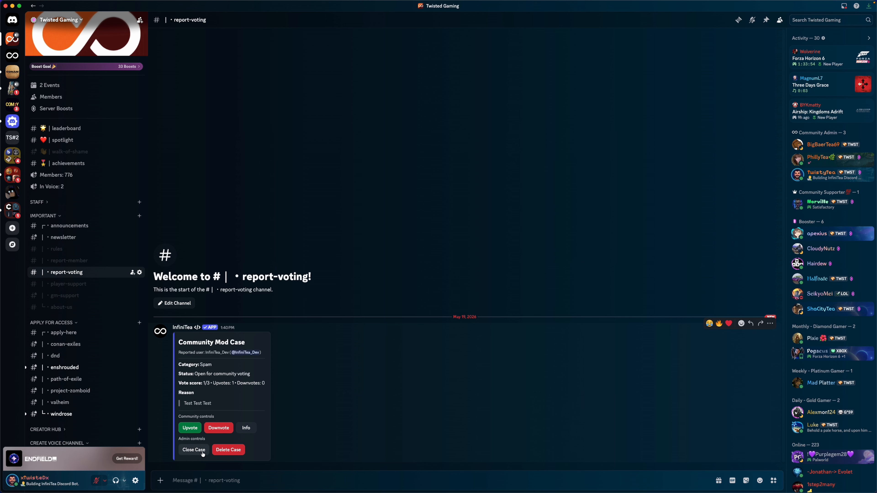
pyautogui.click(178, 440)
pyautogui.click(252, 430)
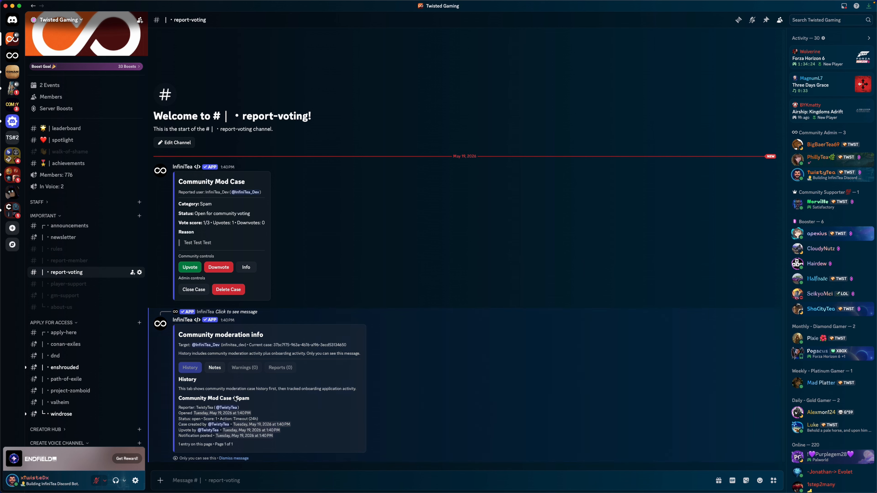
pyautogui.click(230, 458)
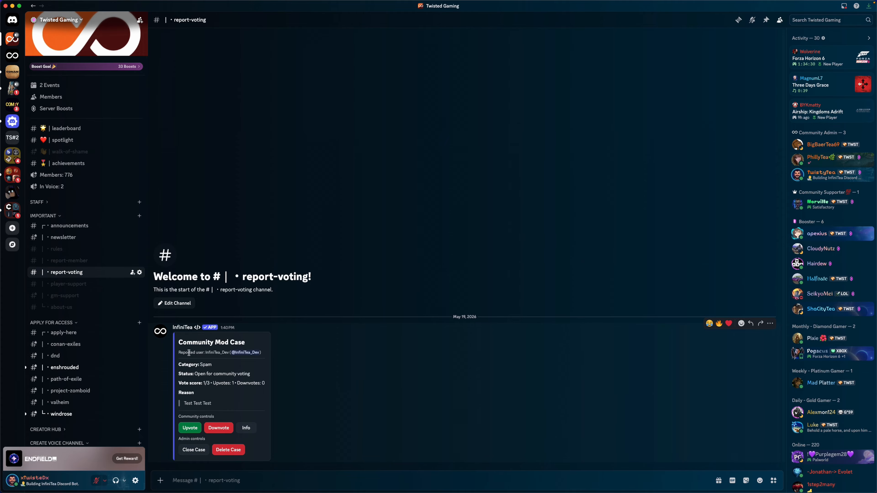
# Highlight the reported user line on the case and view the case's moderation history once more
pyautogui.moveTo(179, 351); pyautogui.dragTo(298, 353)
pyautogui.click(297, 353)
pyautogui.click(245, 429)
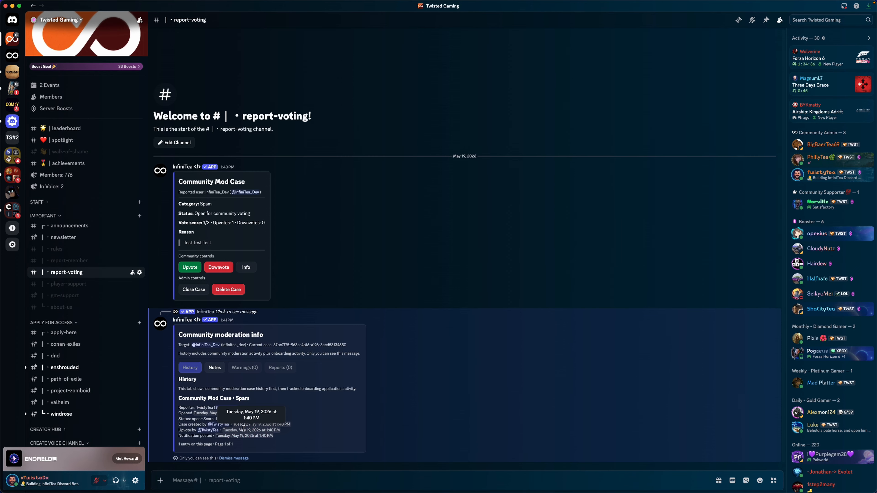
pyautogui.click(231, 466)
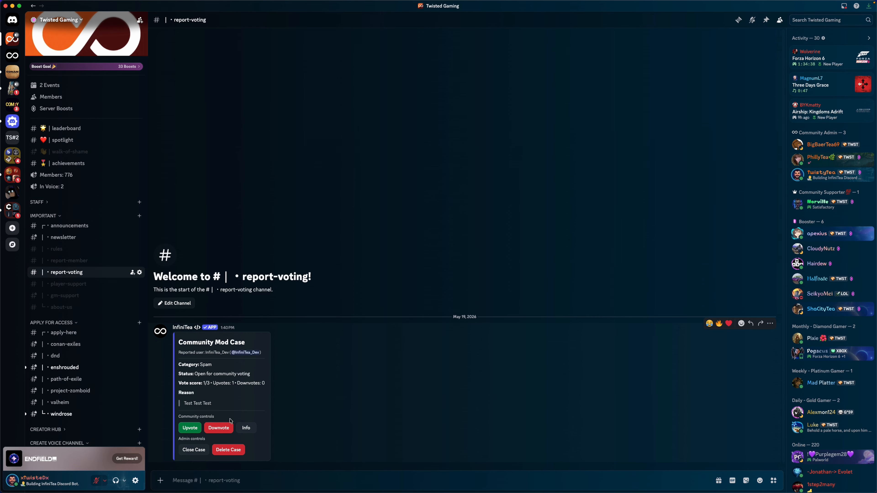
# Try to upvote the case, review its moderation history and notes, and dismiss the private messages
pyautogui.click(190, 428)
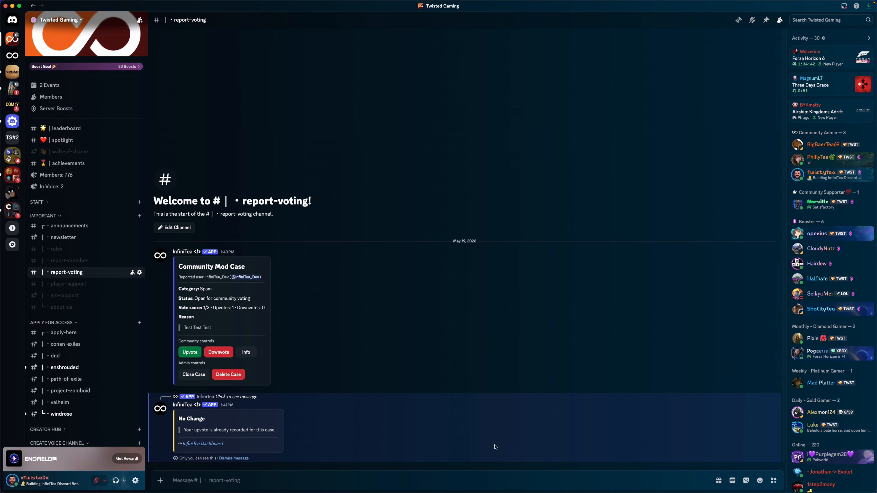
pyautogui.click(241, 459)
pyautogui.click(251, 432)
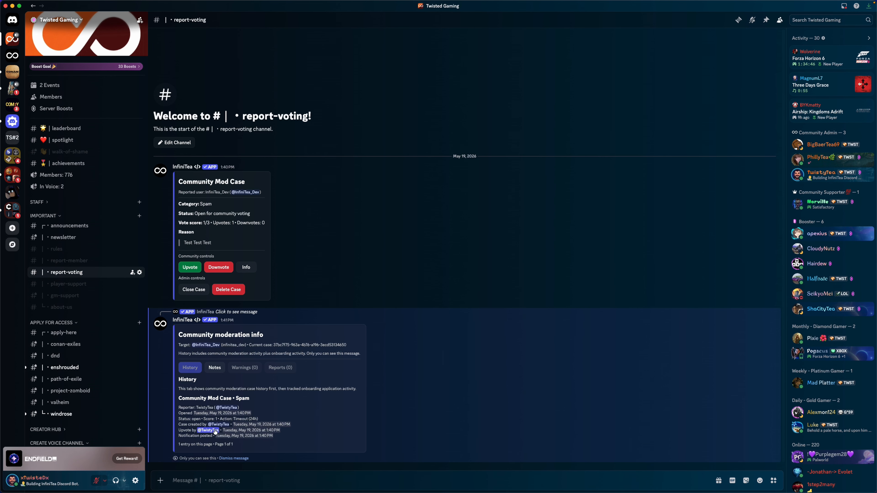
pyautogui.click(216, 369)
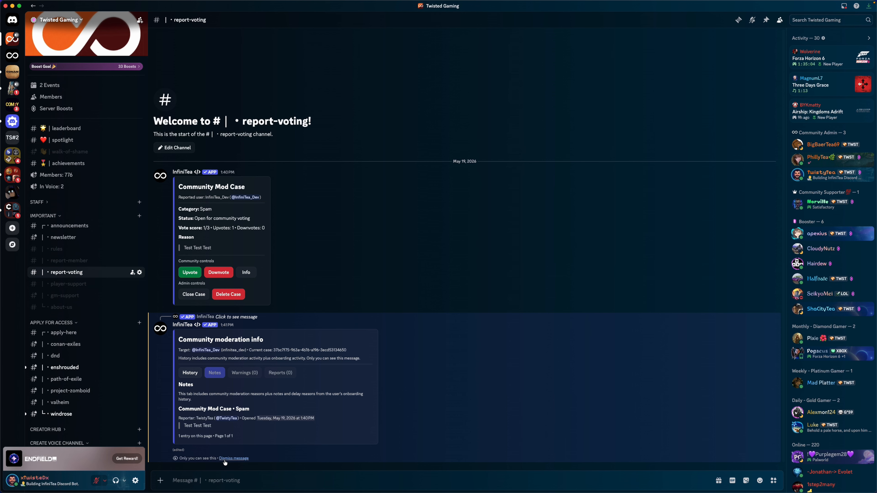
pyautogui.click(234, 459)
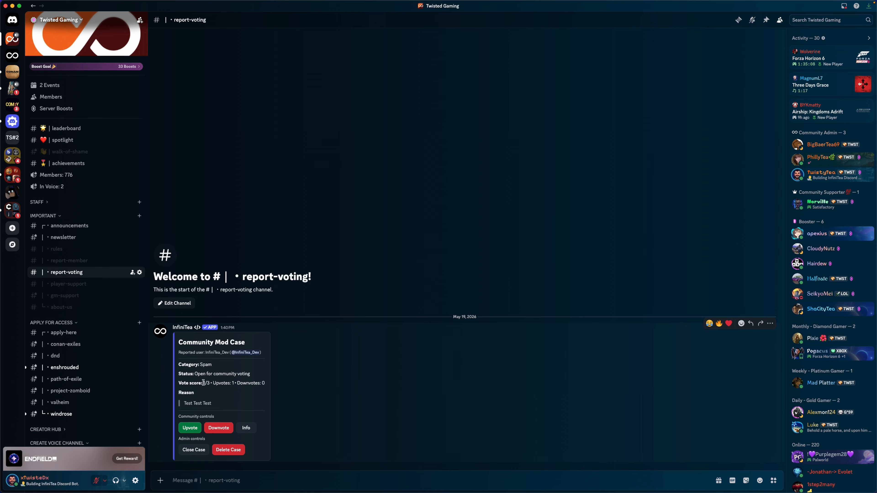
# Highlight the vote score, close the InfiniTea_Dev case with the admin controls, and dismiss the private message
pyautogui.moveTo(203, 383); pyautogui.dragTo(212, 384)
pyautogui.click(224, 405)
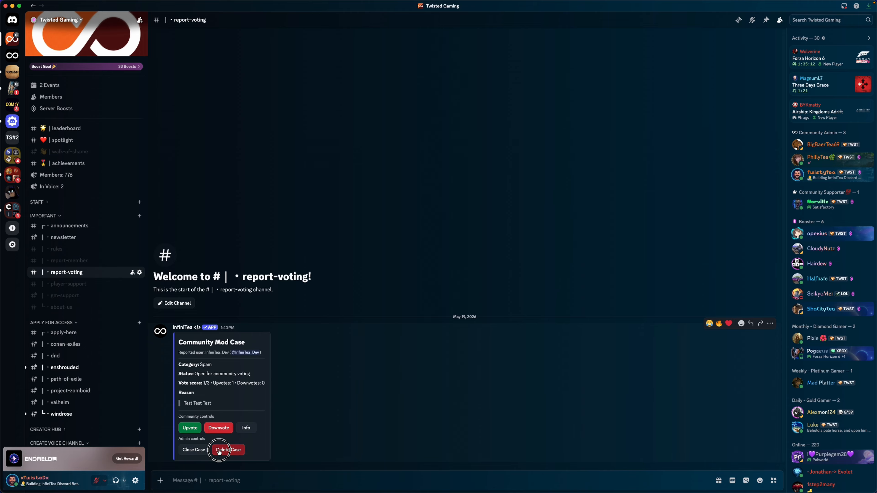
pyautogui.click(194, 450)
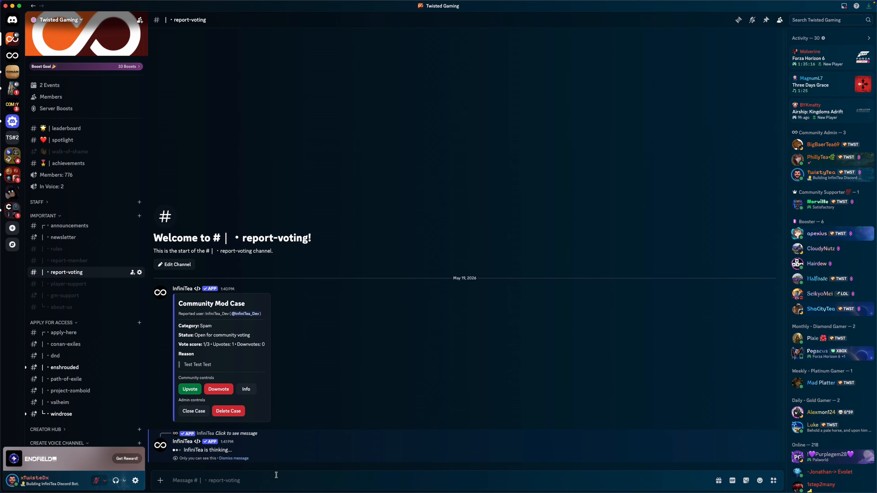
pyautogui.click(237, 459)
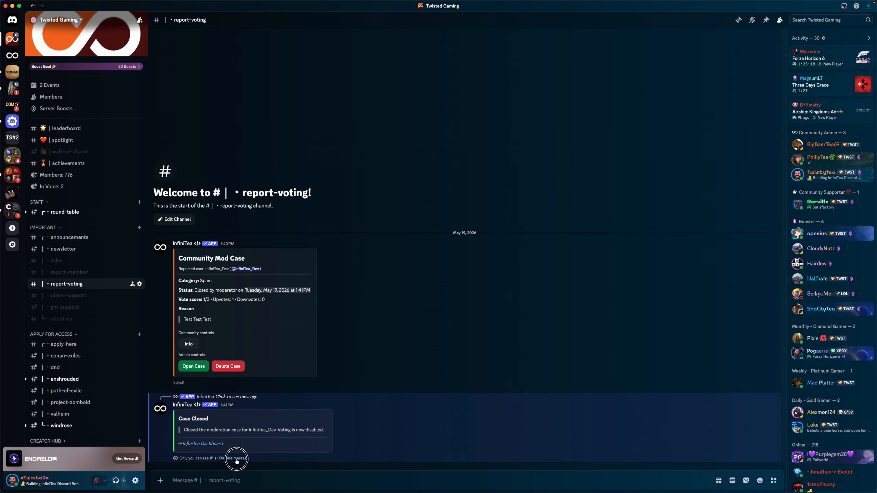
# Delete the closed InfiniTea_Dev moderation case and confirm the deletion
pyautogui.click(224, 446)
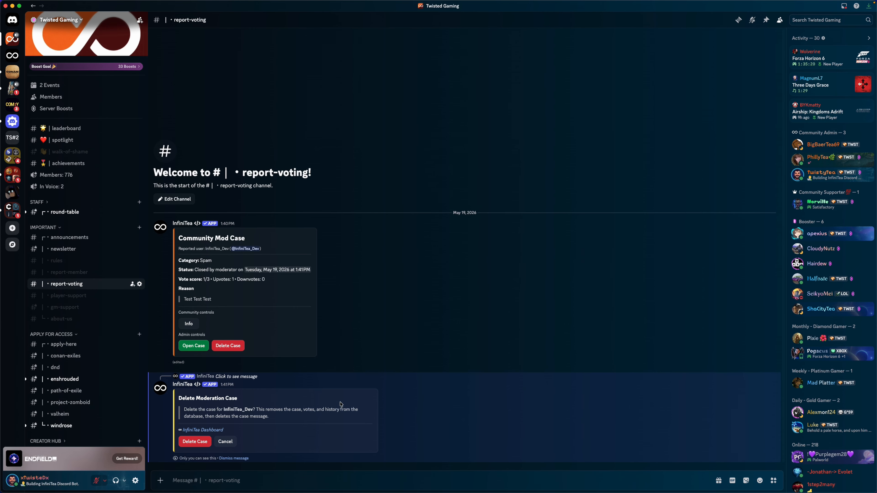
pyautogui.click(195, 441)
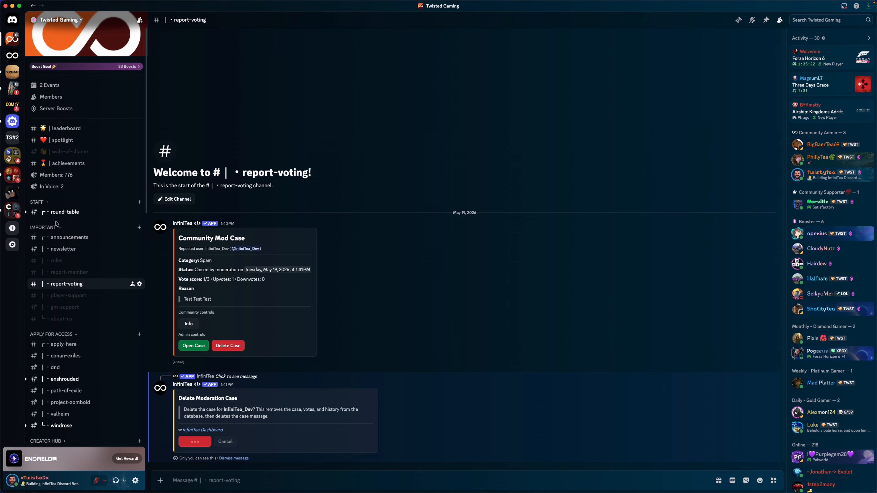
# Check the round-table staff channel and return to the report-voting channel
pyautogui.click(62, 213)
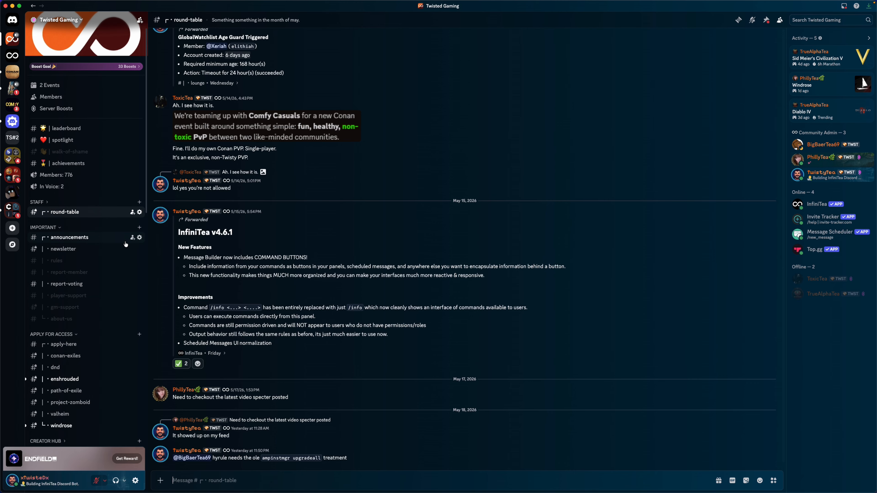
pyautogui.click(71, 283)
pyautogui.moveTo(270, 481)
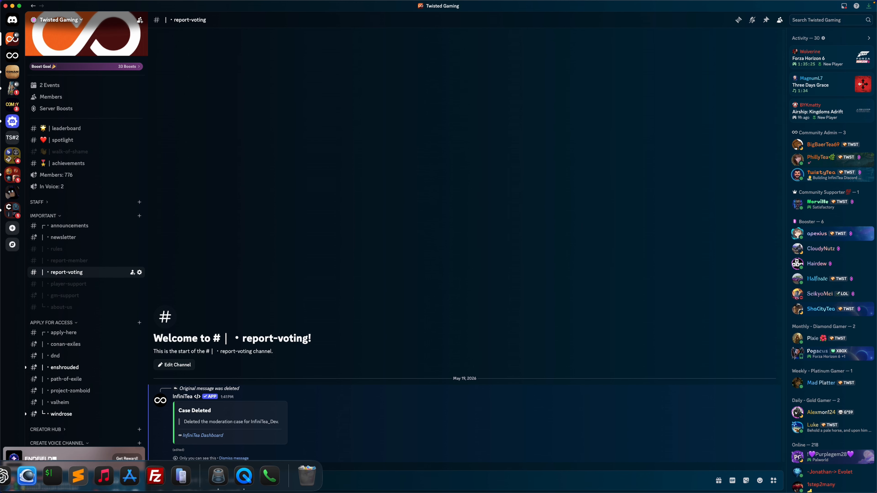